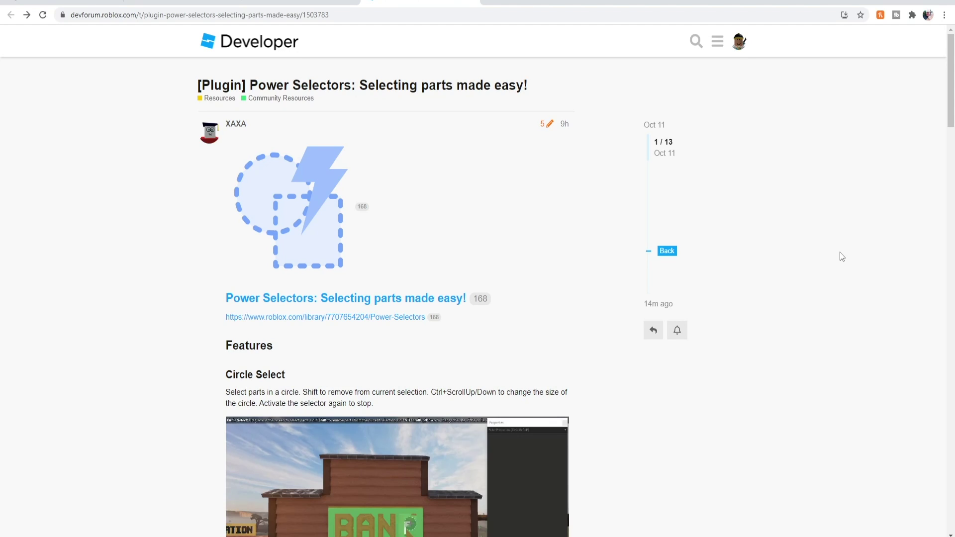
scroll(608, 316, "down", 1)
scroll(548, 284, "up", 1)
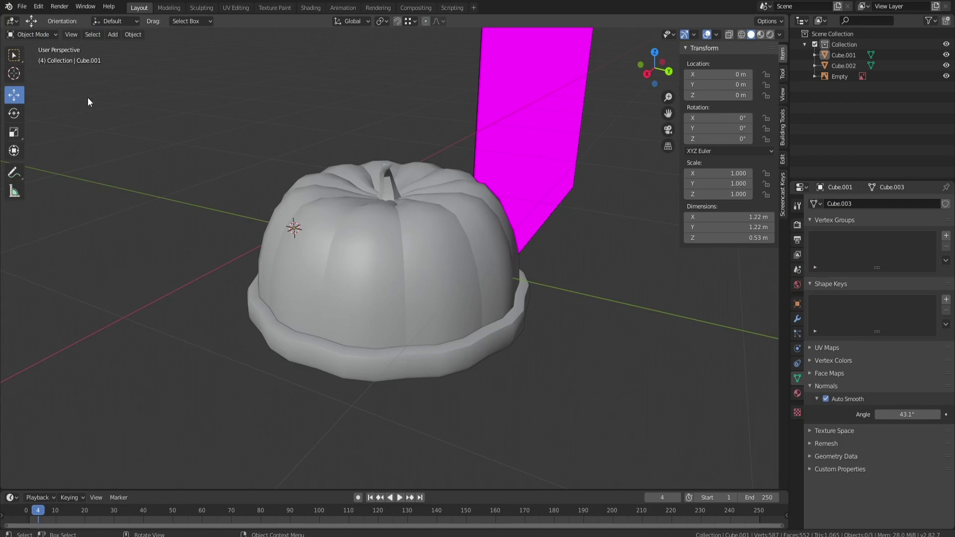
- Switch to Blender, delete the magenta reference image behind the pumpkin, and open the pumpkin mesh in Edit Mode
scroll(457, 225, "up", 3)
scroll(455, 220, "down", 3)
left_click(524, 98)
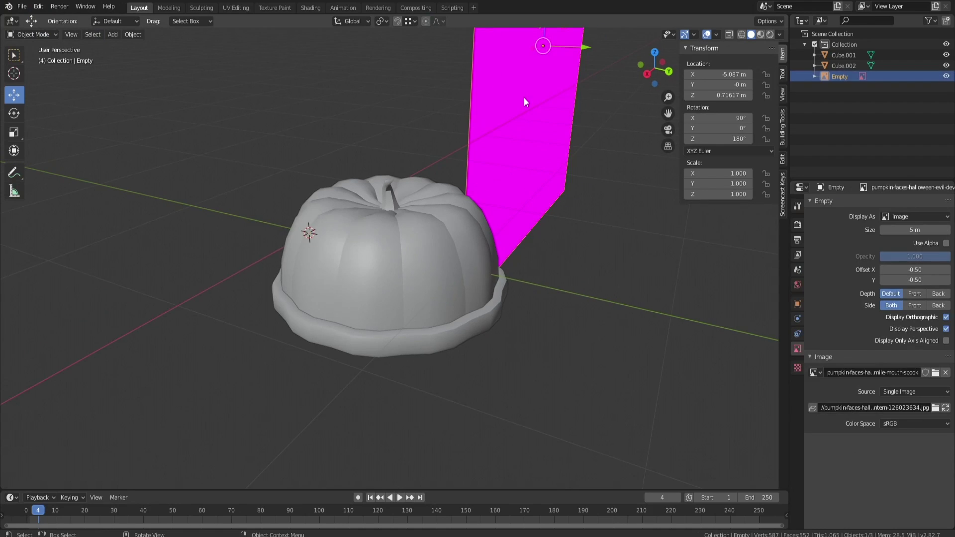
key("Delete")
left_click(395, 288)
key("Tab")
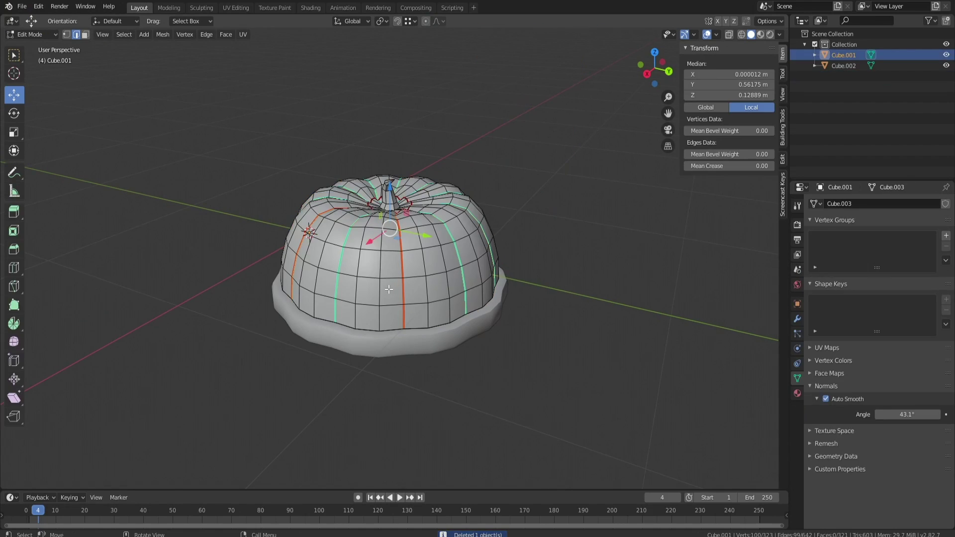
- Brush over the pumpkin's upper and front faces with Circle Select to add them to the selection
key("c")
mouse_move(323, 181)
left_mouse_down()
mouse_move(413, 200)
mouse_move(334, 257)
mouse_move(438, 265)
mouse_move(350, 293)
mouse_move(485, 283)
mouse_move(441, 243)
left_mouse_up()
key("Escape")
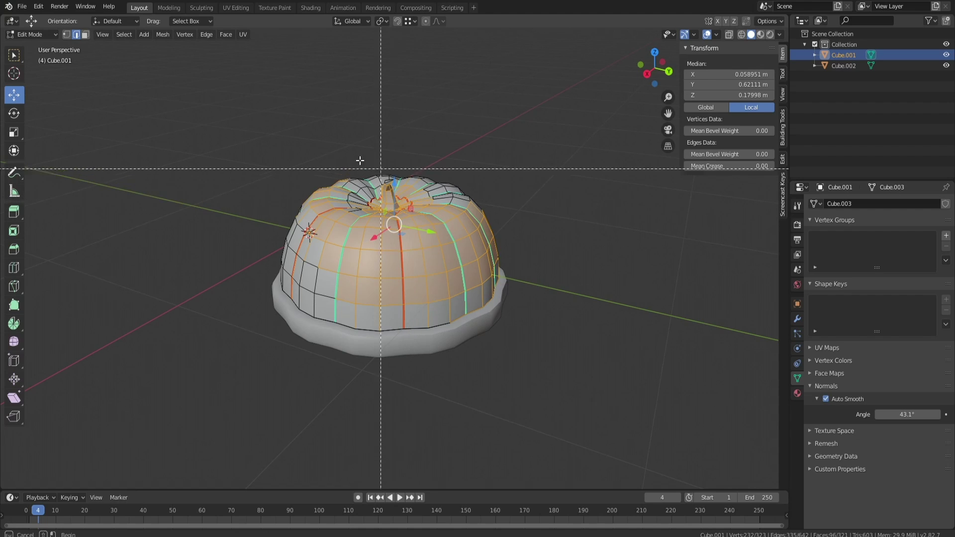
- Adjust the pumpkin's face selection with several adding and subtracting box selections, and undo the last two changes
left_click_drag(202, 124, 555, 290, "shift")
middle_click_drag(480, 249, 335, 122)
left_click_drag(252, 113, 606, 326, "ctrl")
middle_click_drag(575, 245, 522, 282)
left_click_drag(191, 133, 674, 377, "shift")
middle_click_drag(550, 257, 496, 302)
key("ctrl+z")
key("ctrl+z")
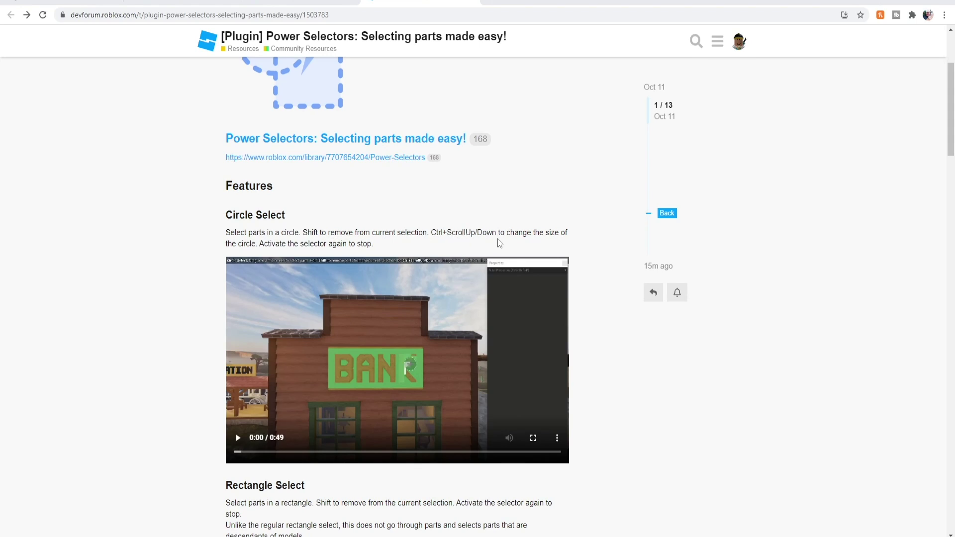
- Switch to the Power Selectors forum page, preview the Circle Select video, and read the Rectangle Select and recommended usage sections
scroll(499, 243, "down", 1)
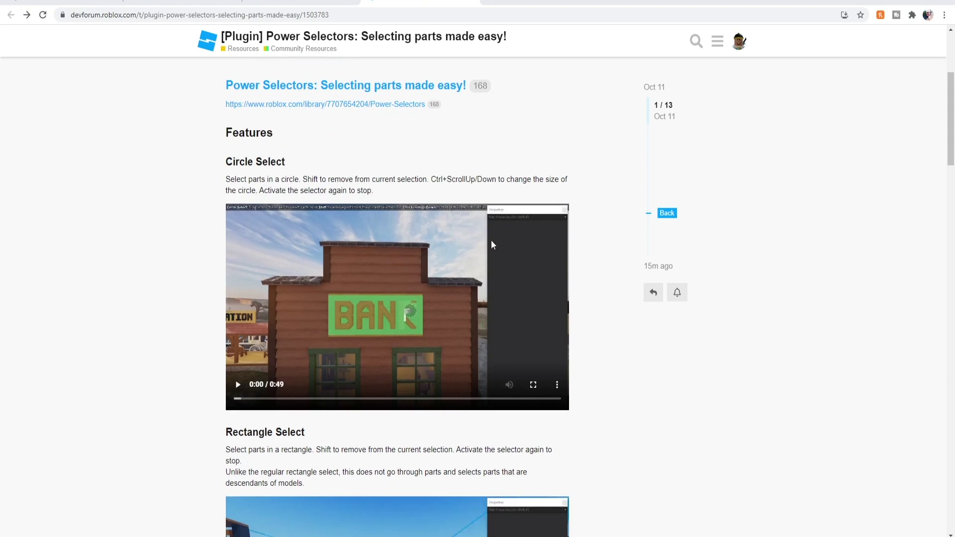
left_click(237, 386)
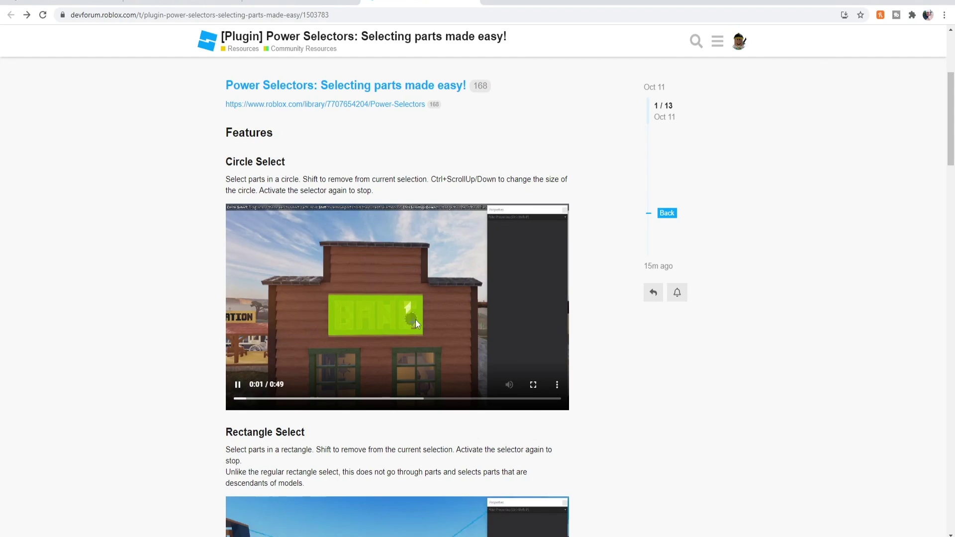
left_click(361, 315)
scroll(361, 316, "down", 6)
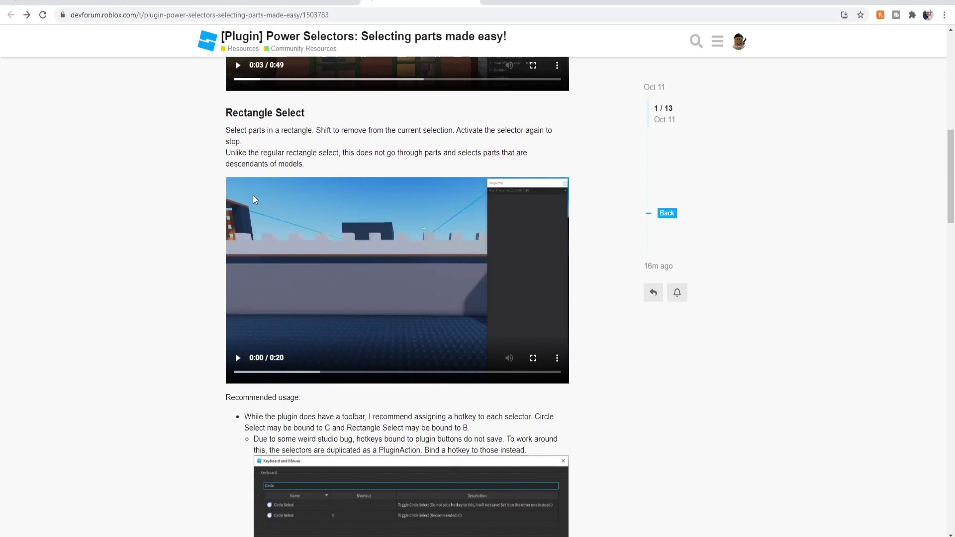
scroll(259, 212, "down", 3)
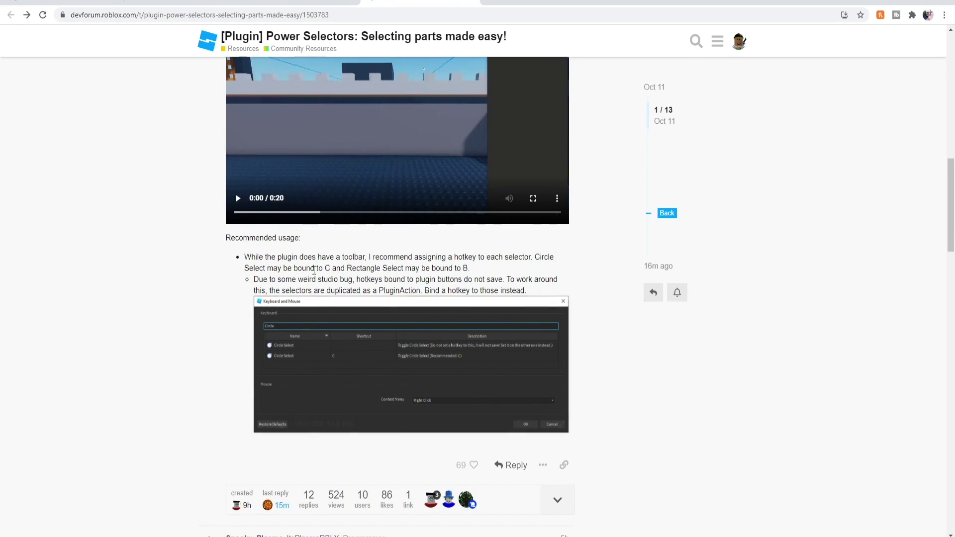
scroll(381, 331, "up", 10)
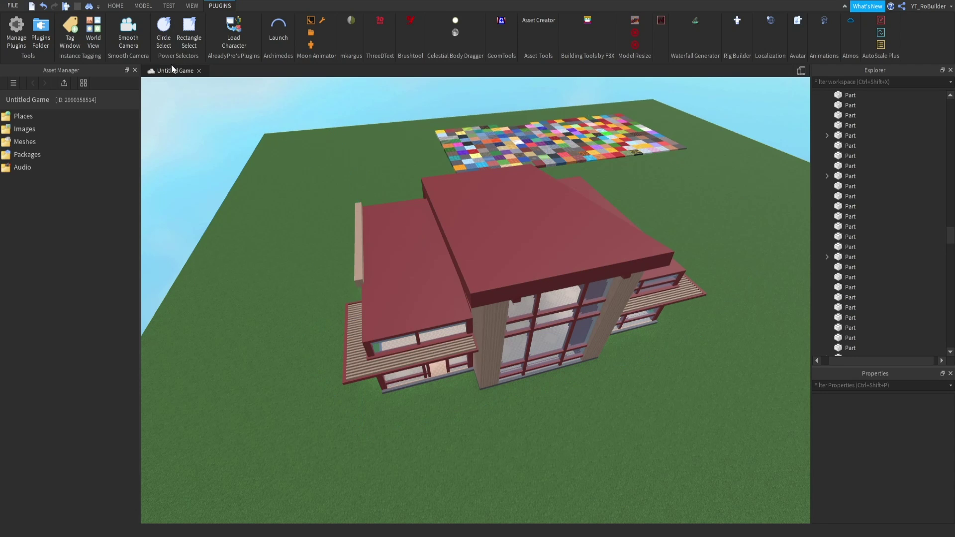
- Switch to Roblox Studio and examine the red-roofed building from several distances and angles
right_click_drag(414, 236, 446, 266)
scroll(414, 235, "up", 8)
scroll(414, 236, "down", 8)
scroll(446, 266, "up", 3)
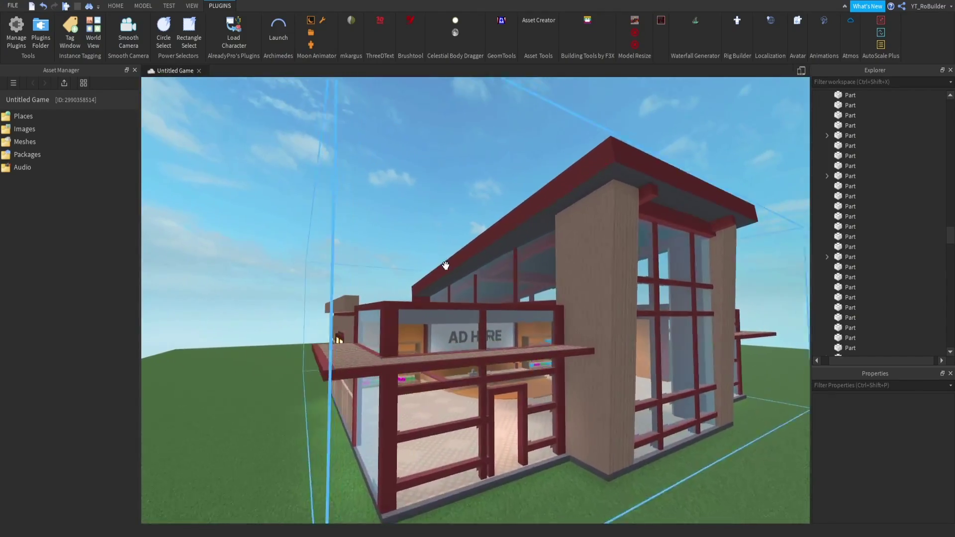
key("d")
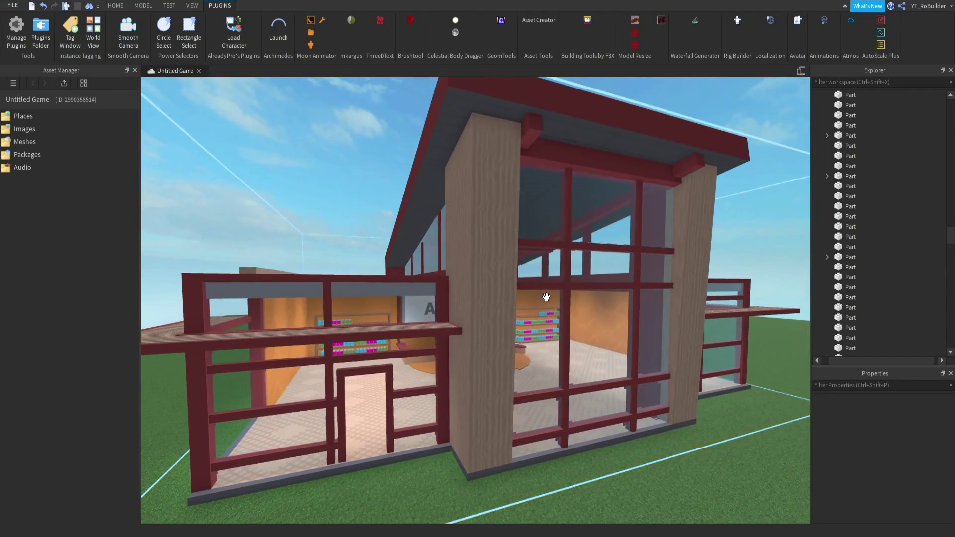
key("a")
right_click_drag(550, 286, 544, 281)
scroll(545, 281, "down", 8)
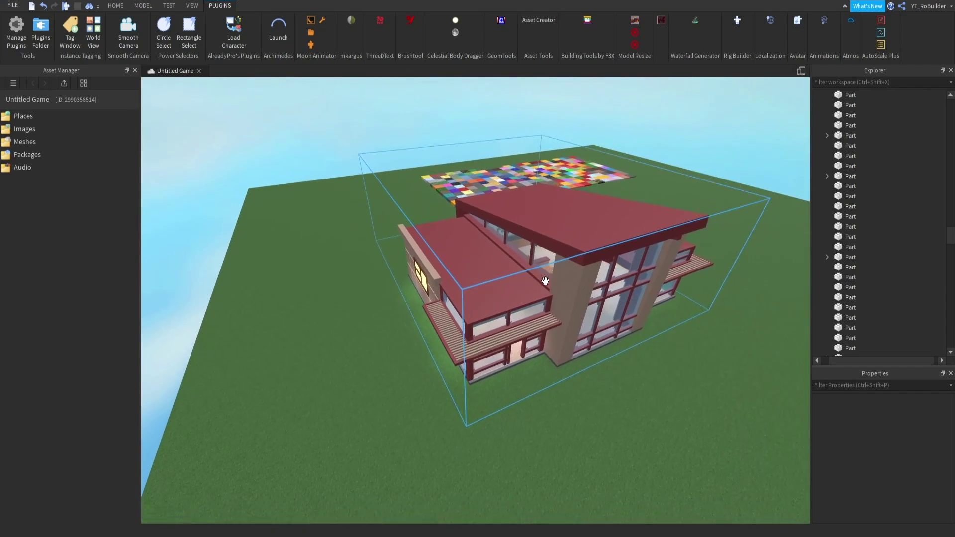
scroll(559, 263, "up", 8)
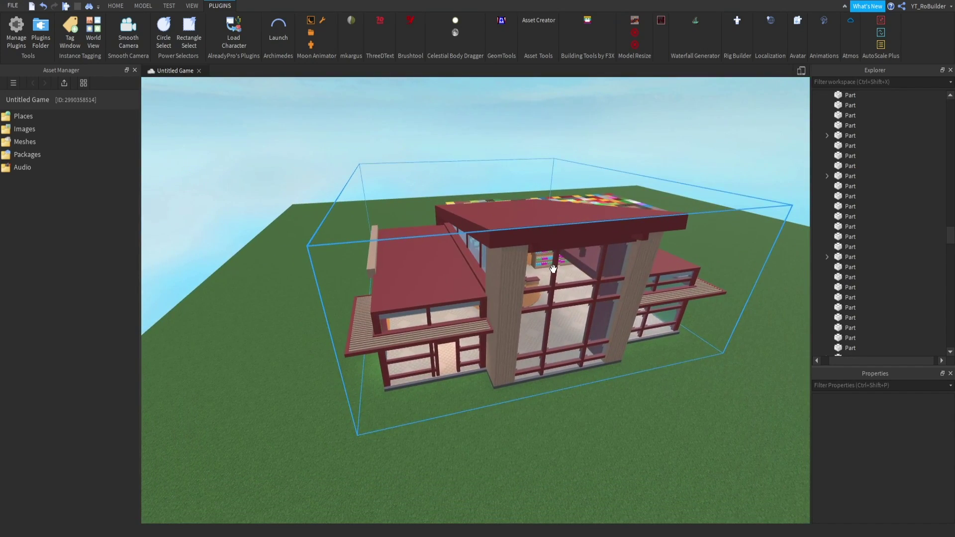
- Select the building's Model, collapse its contents in the Explorer hierarchy, and clear the selection
left_click(316, 111)
left_click(548, 277)
left_click_drag(475, 305, 437, 353)
right_click_drag(437, 348, 437, 353)
left_click_drag(437, 353, 450, 228)
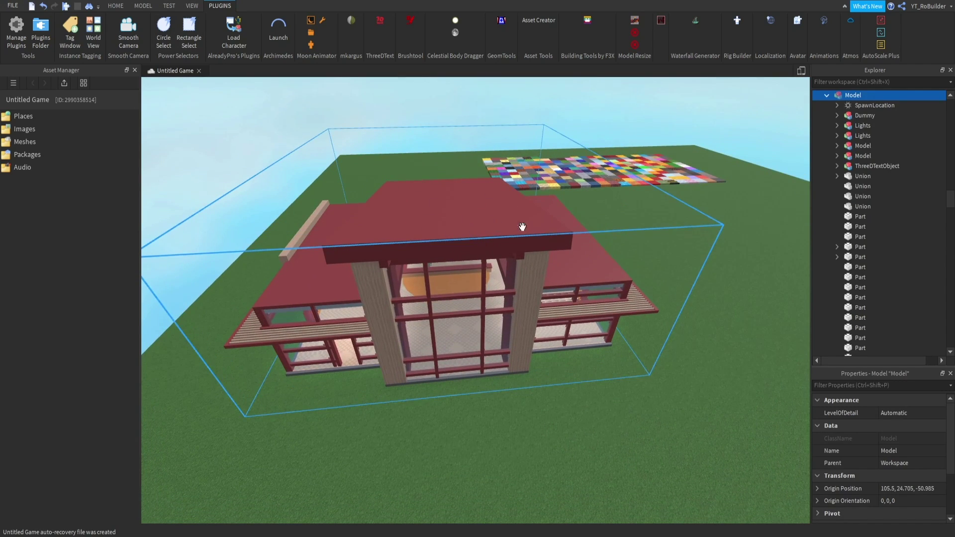
left_click(826, 95)
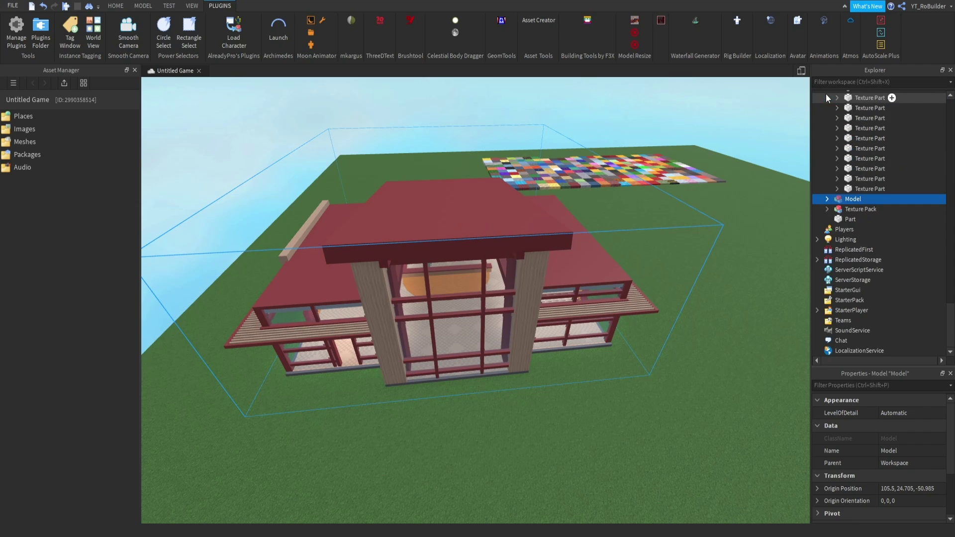
scroll(540, 242, "up", 2)
right_click_drag(540, 243, 540, 242)
scroll(557, 256, "down", 5)
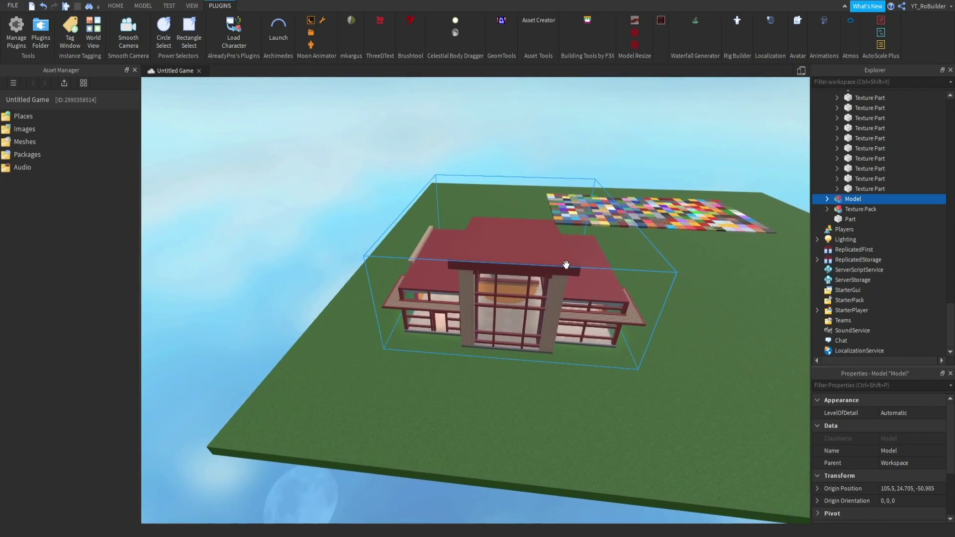
left_click(615, 355)
- Select six neighbouring slats of the building's awning one at a time, and clear the selection
scroll(607, 361, "up", 3)
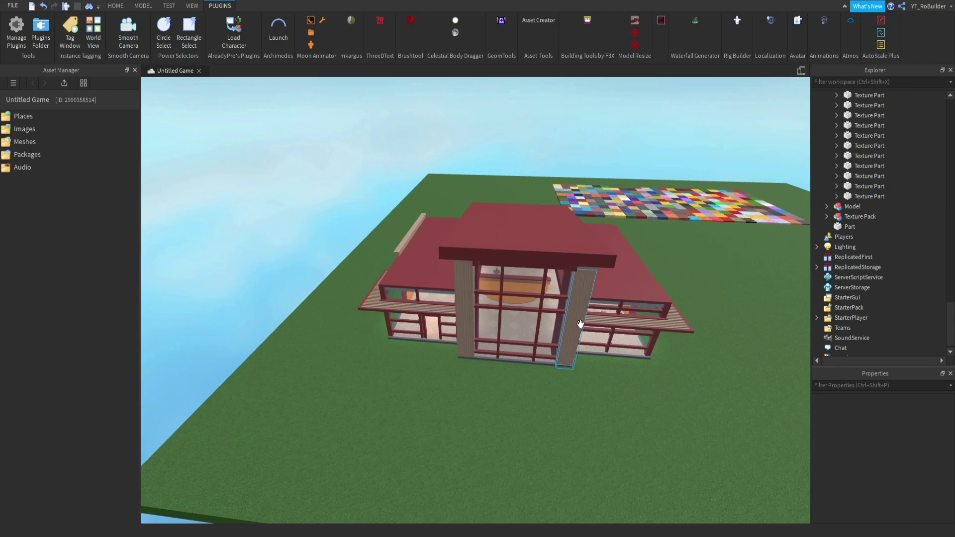
scroll(580, 324, "down", 3)
scroll(595, 311, "up", 8)
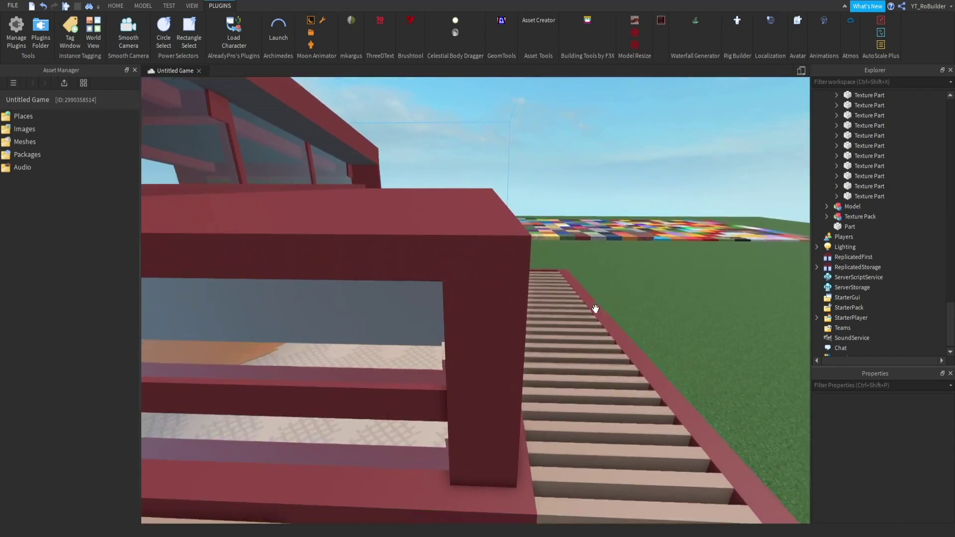
scroll(595, 311, "up", 5)
left_click(572, 451)
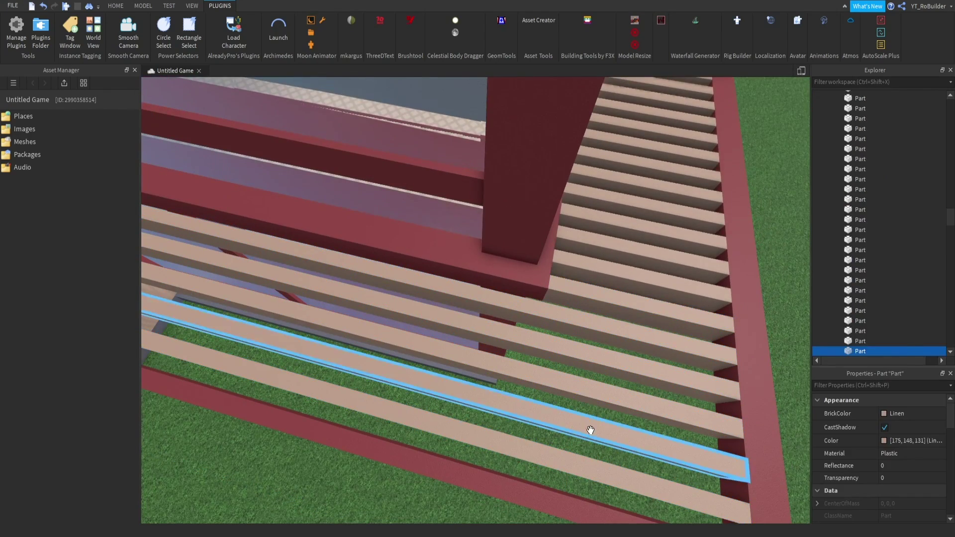
left_click(607, 386, "ctrl")
left_click(616, 351, "ctrl")
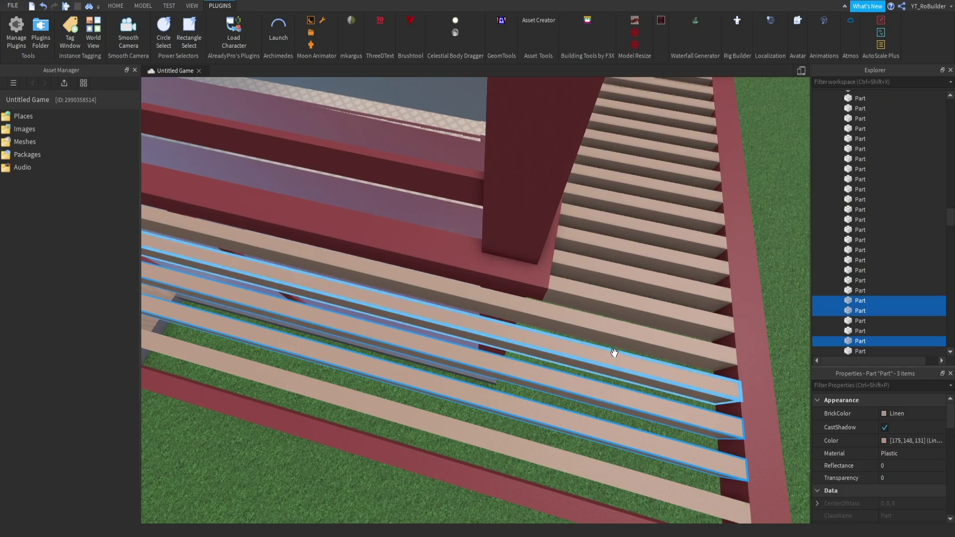
left_click(625, 320, "ctrl")
left_click(632, 283, "ctrl")
left_click(620, 279, "ctrl")
scroll(642, 275, "down", 3)
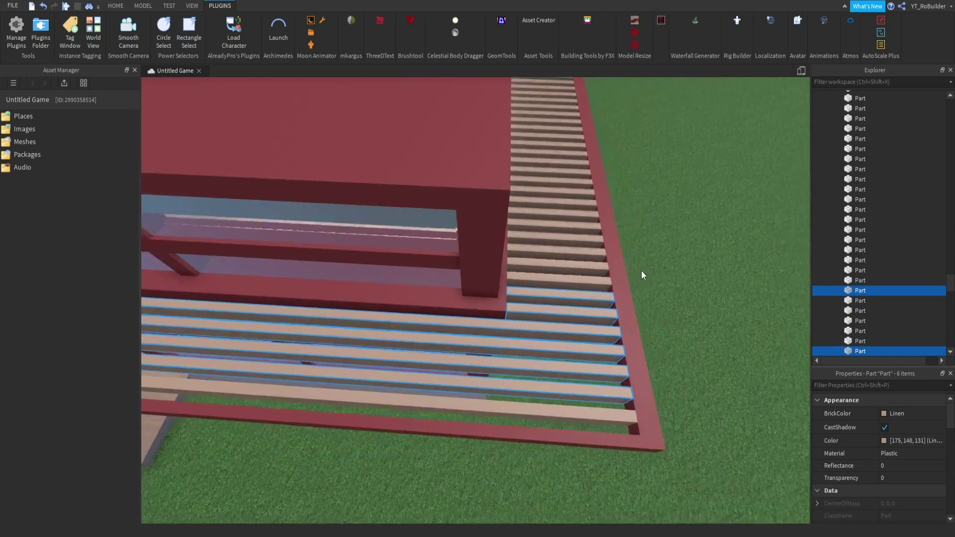
scroll(644, 273, "down", 4)
left_click(658, 264)
- Try selecting the building's parts with the standard rectangular selection, and clear it
right_click_drag(554, 273, 554, 272)
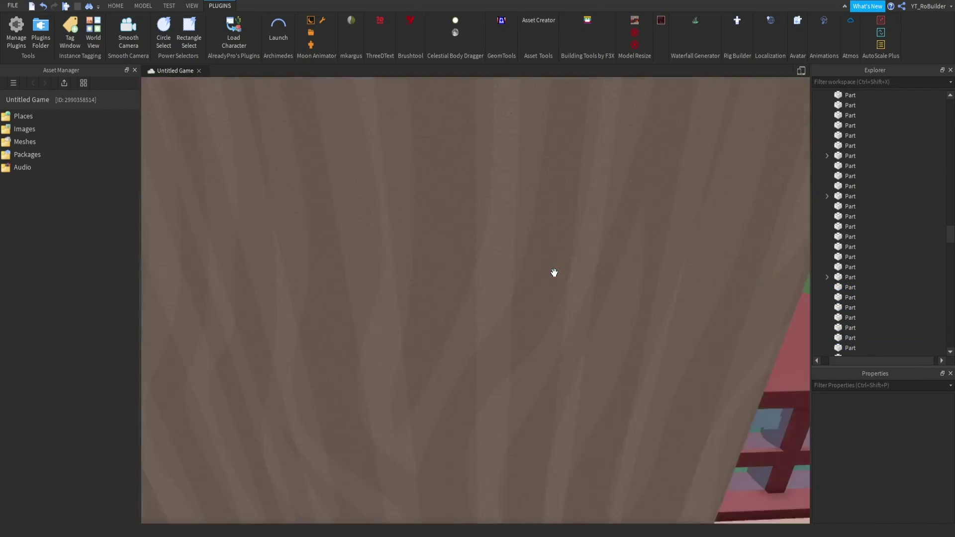
scroll(552, 272, "down", 10)
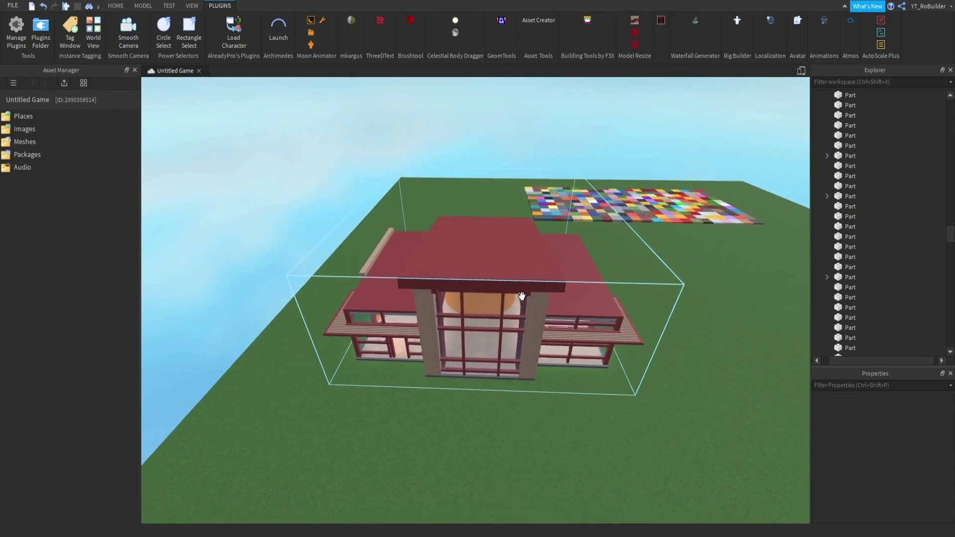
scroll(524, 296, "down", 2)
left_click_drag(303, 196, 747, 506)
left_click(623, 439)
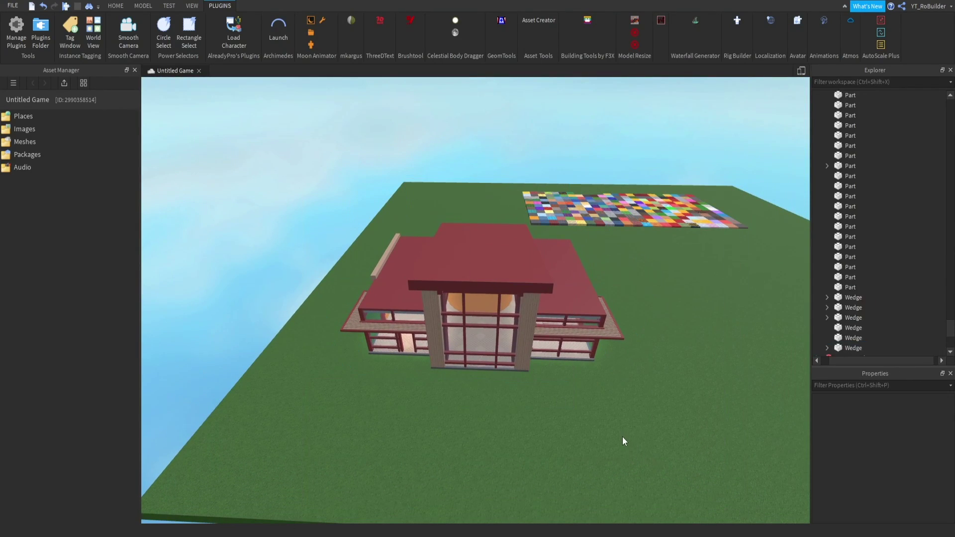
left_click_drag(619, 450, 371, 260)
left_click_drag(582, 423, 490, 307)
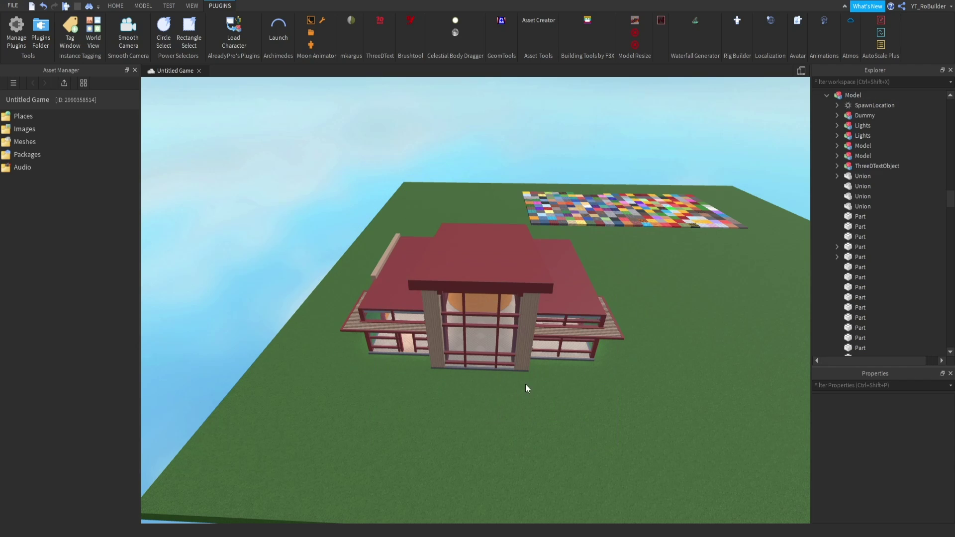
- Activate the Power Selectors Circle Select and brush across the beige slats around the awning's corner
left_click(164, 33)
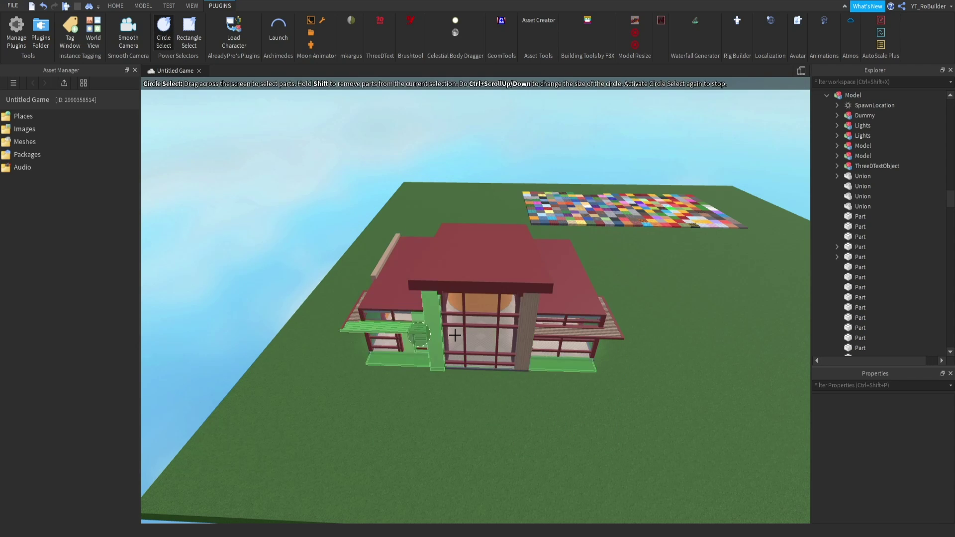
key("w")
right_click_drag(667, 364, 665, 365)
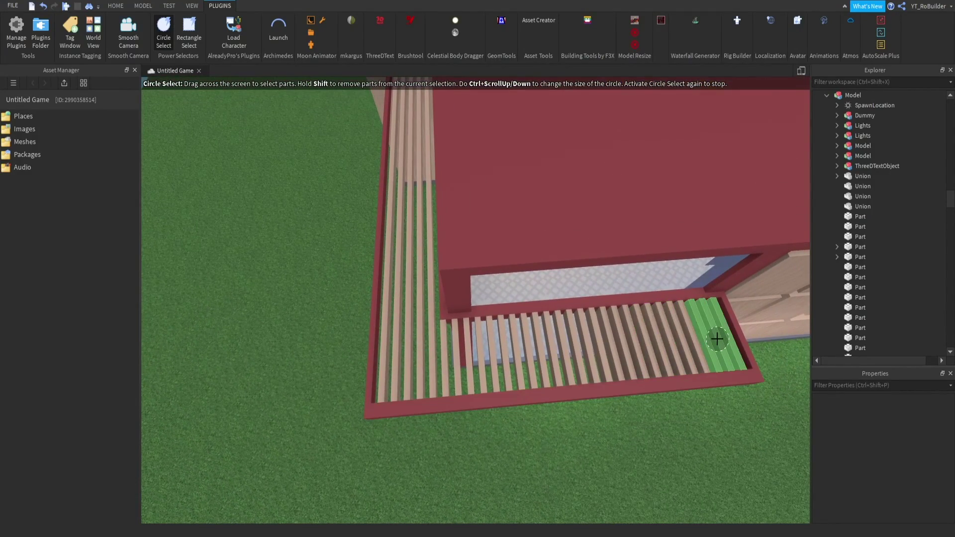
mouse_move(718, 339)
left_mouse_down()
mouse_move(454, 338)
mouse_move(465, 366)
left_mouse_up()
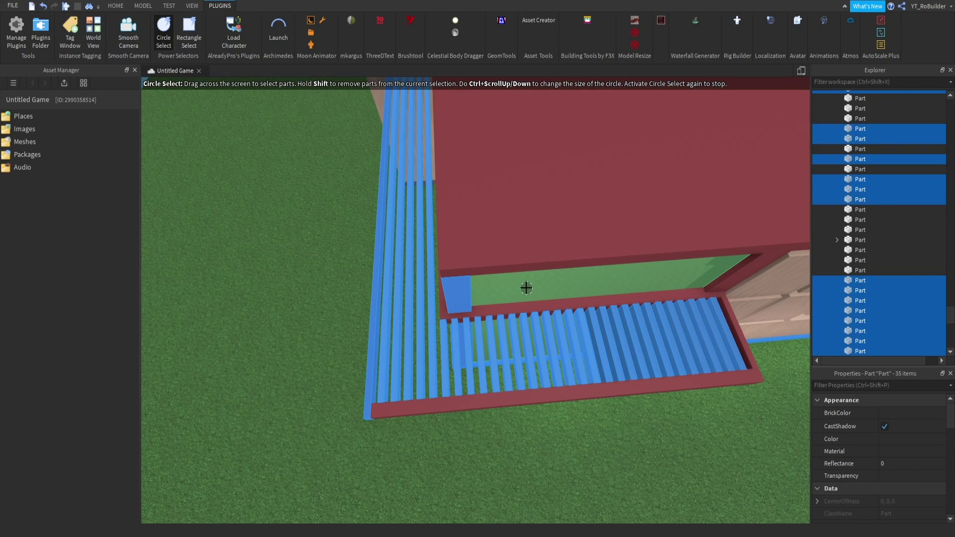
- Remove the window pane, the corner post and the awning's outer frame beam from the circle selection
left_click(596, 280, "shift")
left_click(454, 292, "shift")
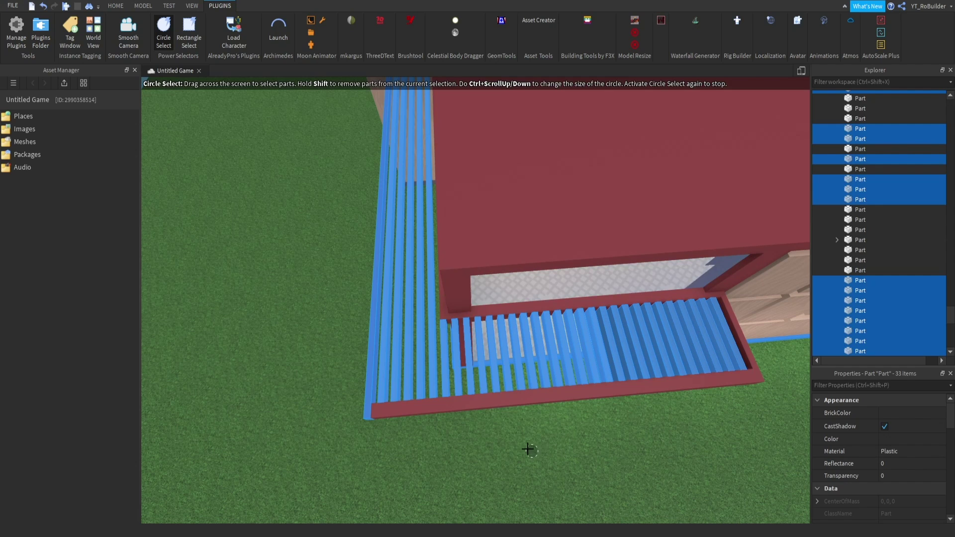
right_click_drag(473, 432, 441, 408)
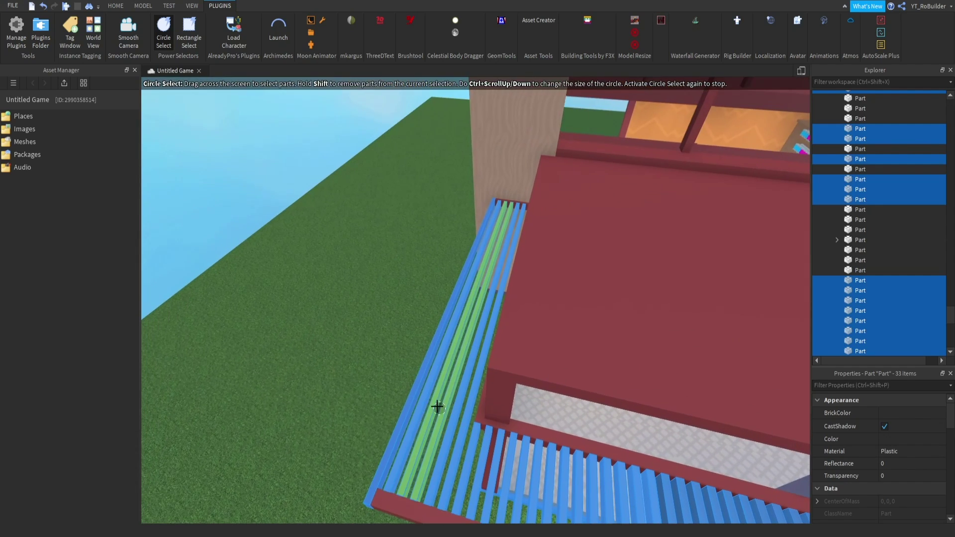
left_click(409, 398, "shift")
- Remove the remaining non-slat parts near the awning from the selection, viewing the building from other angles
key("a")
right_click_drag(330, 362, 331, 361)
key("d")
key("d")
right_click_drag(615, 380, 589, 396)
left_click(480, 338, "shift")
left_click(558, 301, "shift")
- Add the slats of the awning on the building's other side to the selection and turn off Circle Select
key("s")
key("w")
key("e")
mouse_move(221, 300)
left_mouse_down()
mouse_move(288, 324)
mouse_move(595, 351)
mouse_move(637, 280)
left_mouse_up()
right_click(644, 273)
right_click_drag(675, 215, 453, 248)
left_click(159, 25)
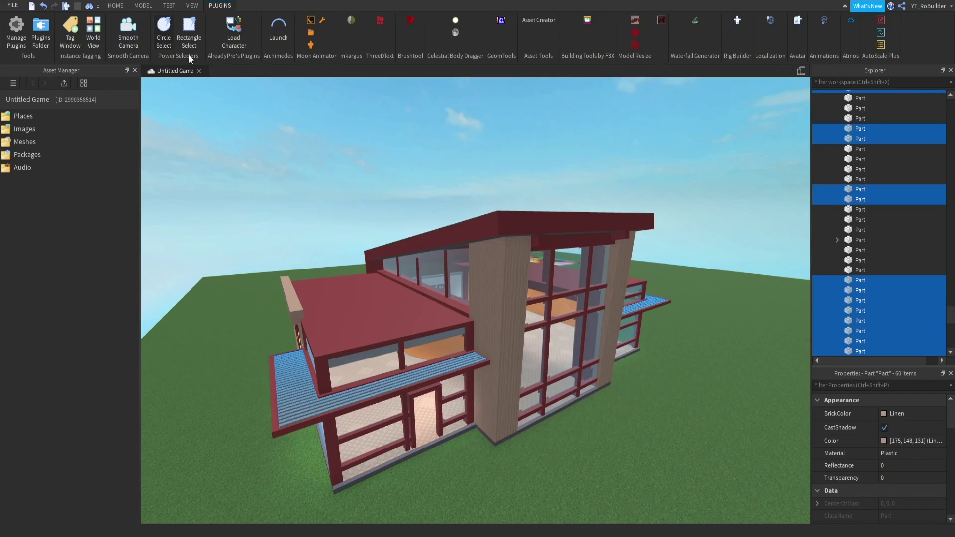
- Try raising the selected awning slats above the lower roof with the Move tool, and undo the move
right_click_drag(586, 337, 586, 341)
scroll(585, 341, "down", 3)
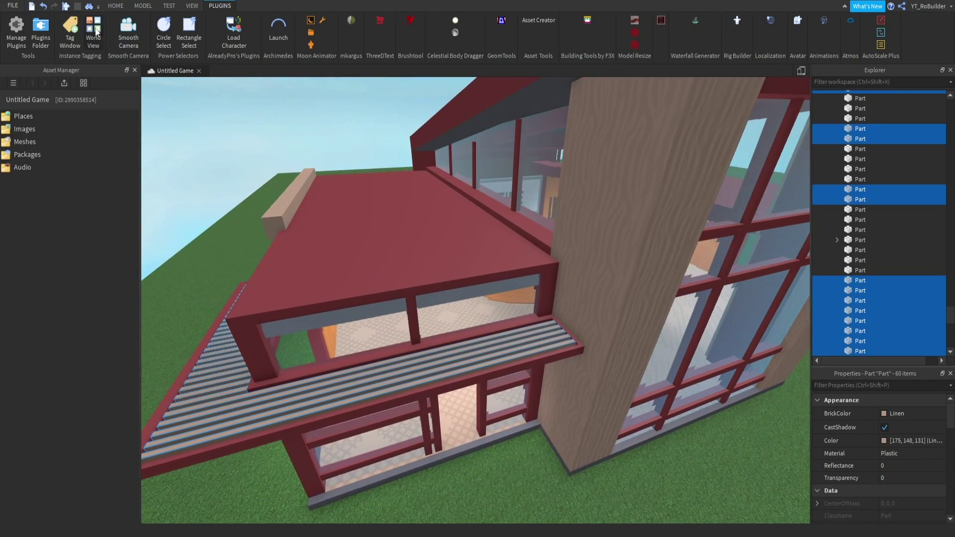
left_click(115, 6)
left_click(99, 27)
scroll(650, 209, "down", 2)
left_click_drag(626, 206, 643, 123)
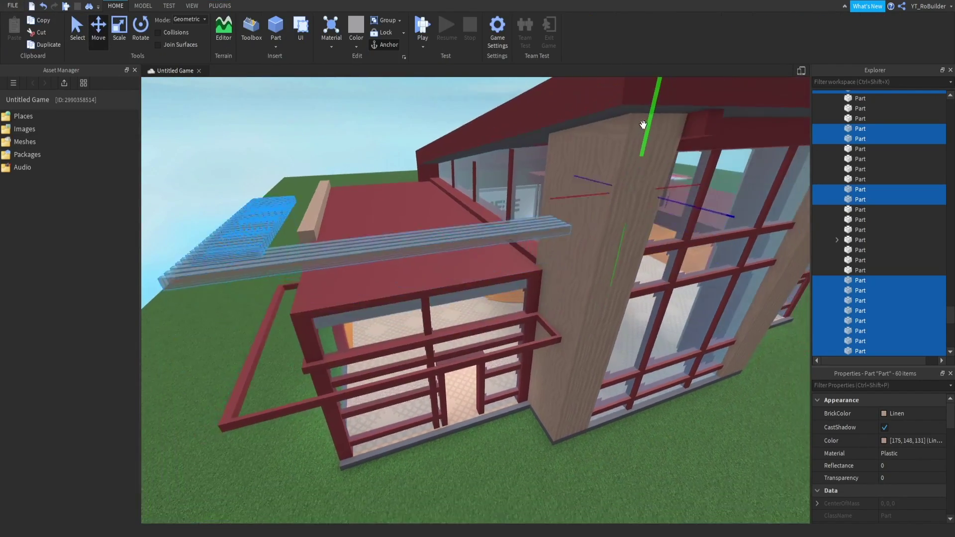
key("ctrl+z")
scroll(334, 178, "down", 3)
left_click(330, 156)
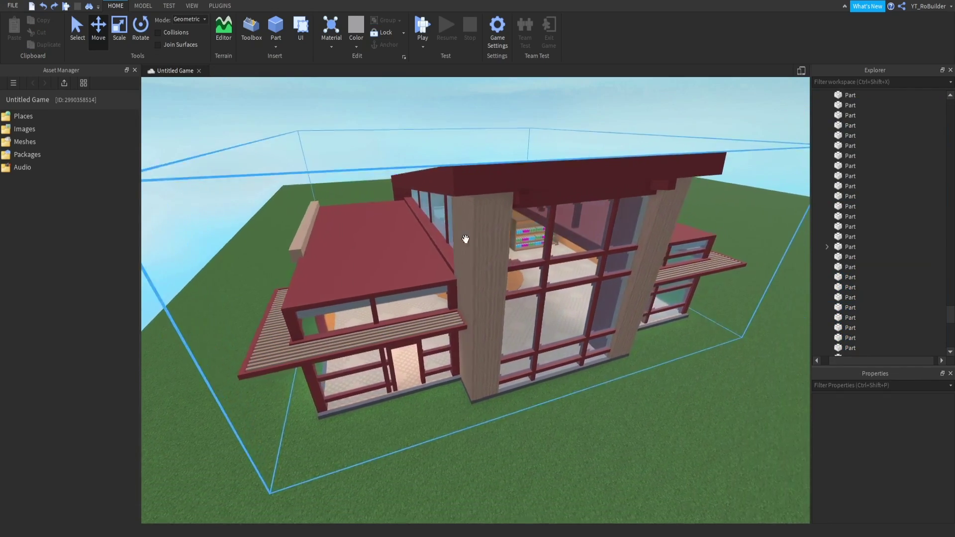
- Use the Rectangle Select plugin on the building's front, covering the door-side wing and part of the tall central section
scroll(468, 238, "up", 3)
right_click_drag(468, 239, 460, 231)
scroll(460, 231, "down", 3)
scroll(460, 231, "down", 5)
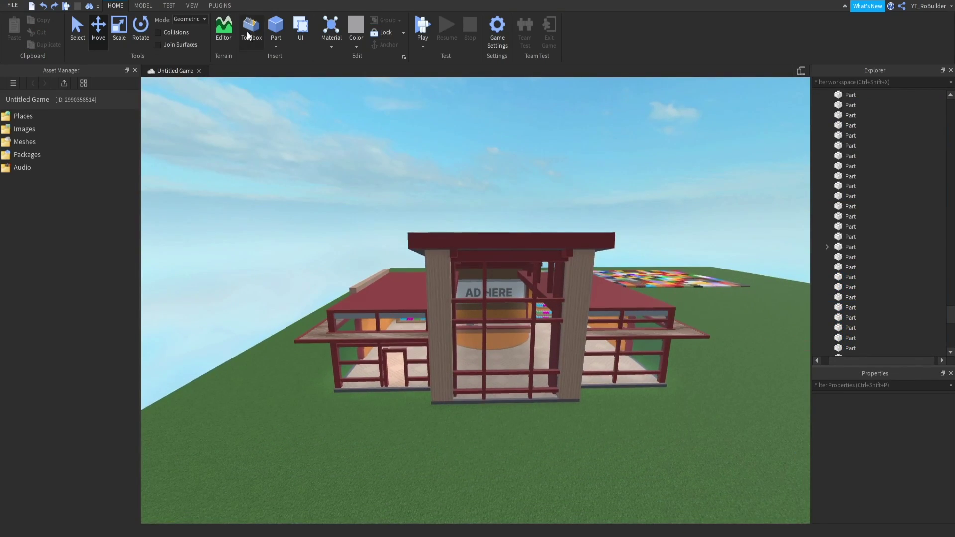
left_click(218, 6)
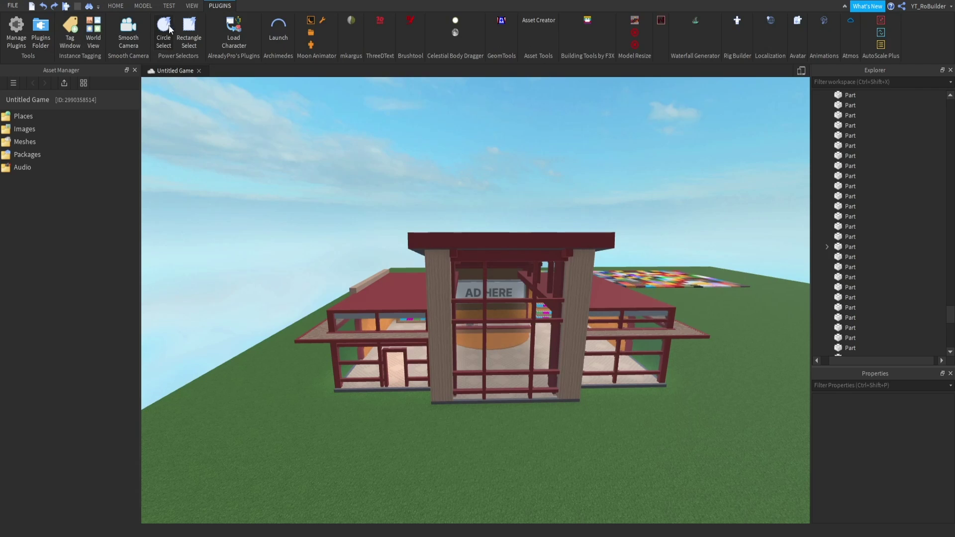
left_click(189, 31)
left_click_drag(257, 148, 504, 448)
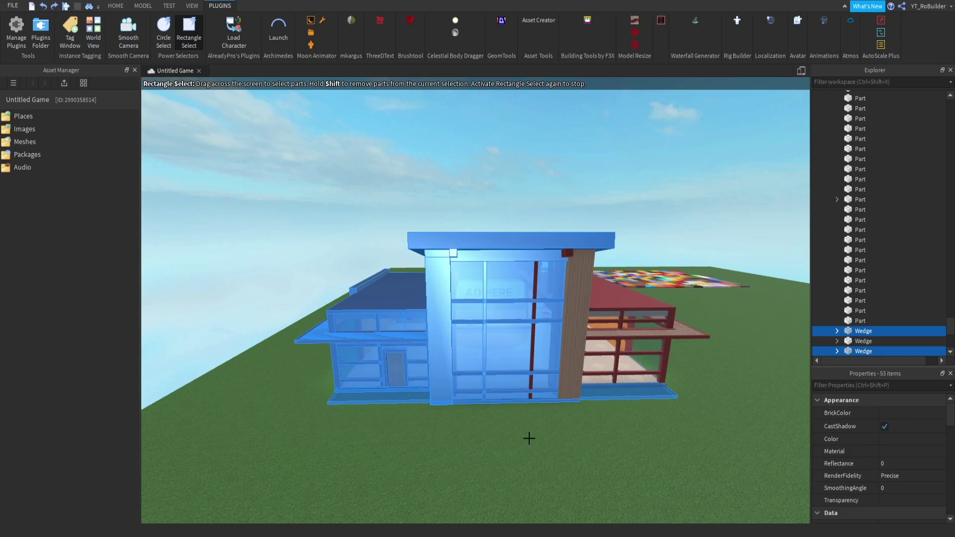
- Turn off Rectangle Select, ungroup the building model into its separate parts and clear the selection
left_click(189, 27)
left_click(324, 251)
left_click(427, 297)
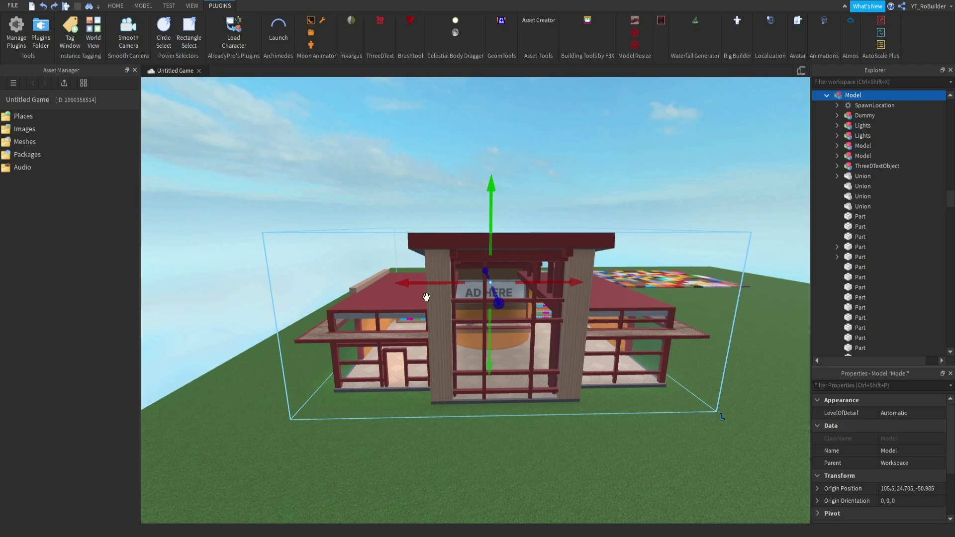
key("ctrl+u")
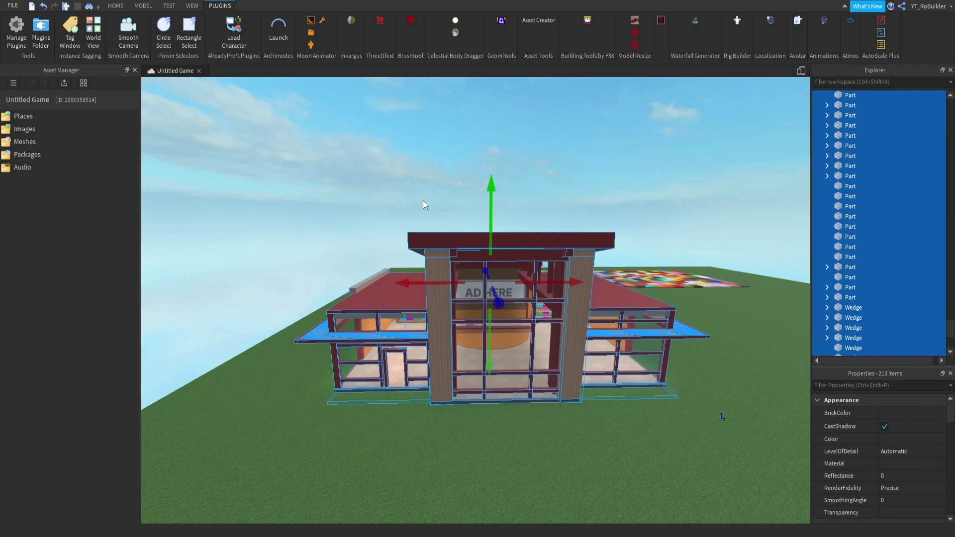
left_click(426, 192)
- Box-select the whole building from the front with Studio's standard selection
scroll(500, 312, "up", 10)
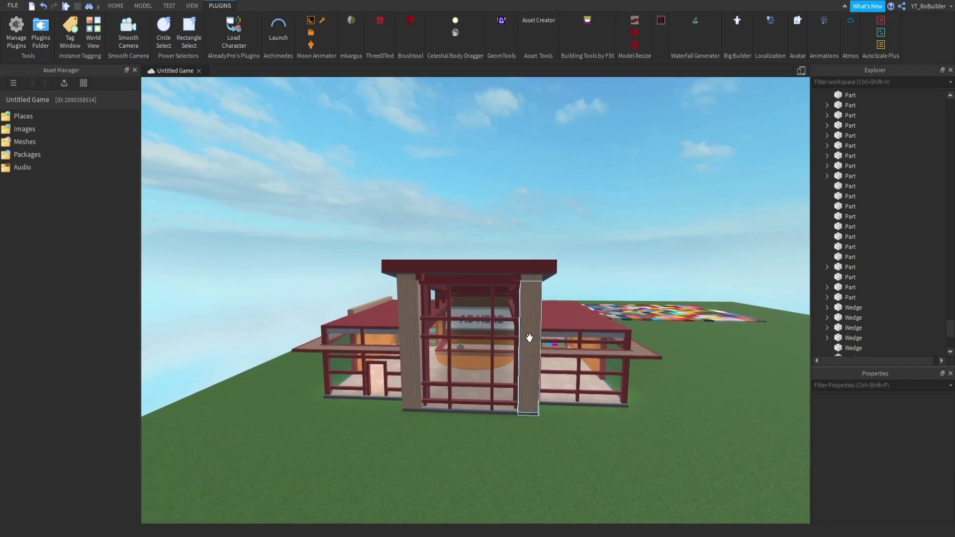
key("s")
key("d")
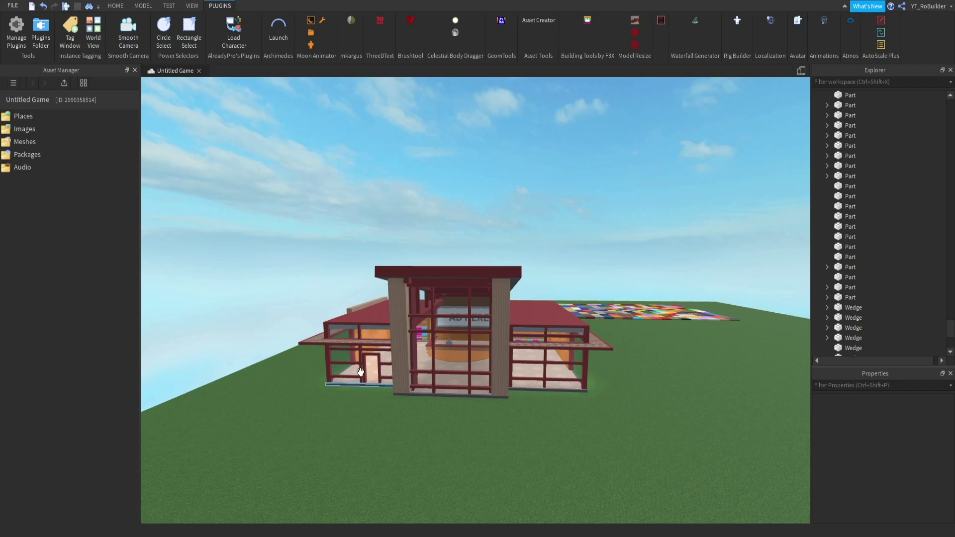
left_click_drag(420, 339, 617, 438)
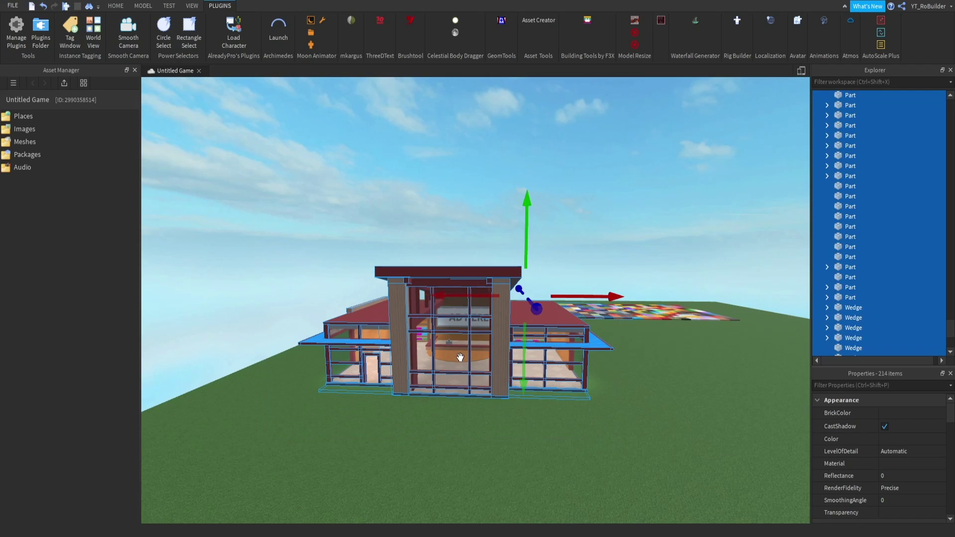
- Look around inside the building to check which interior parts the standard box selection includes
scroll(515, 361, "down", 15)
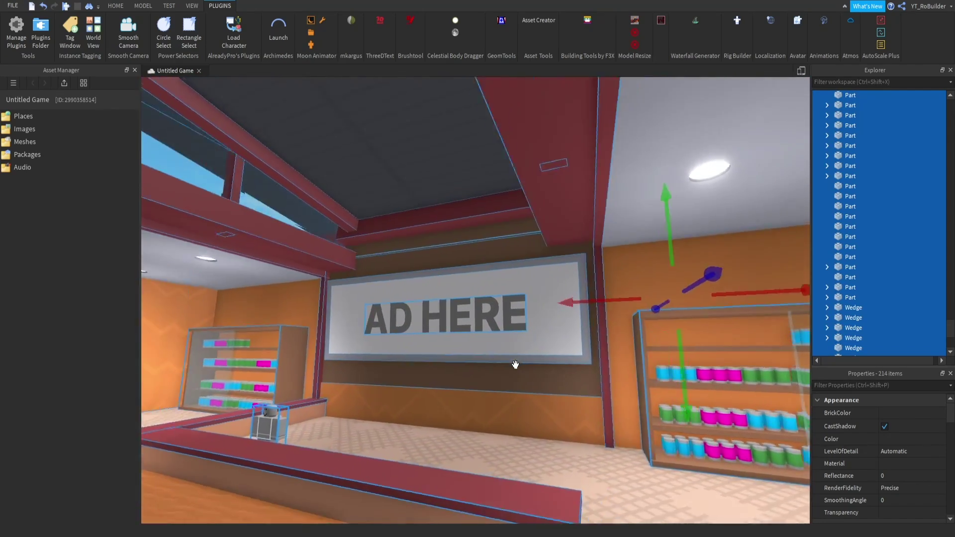
right_click_drag(515, 364, 515, 365)
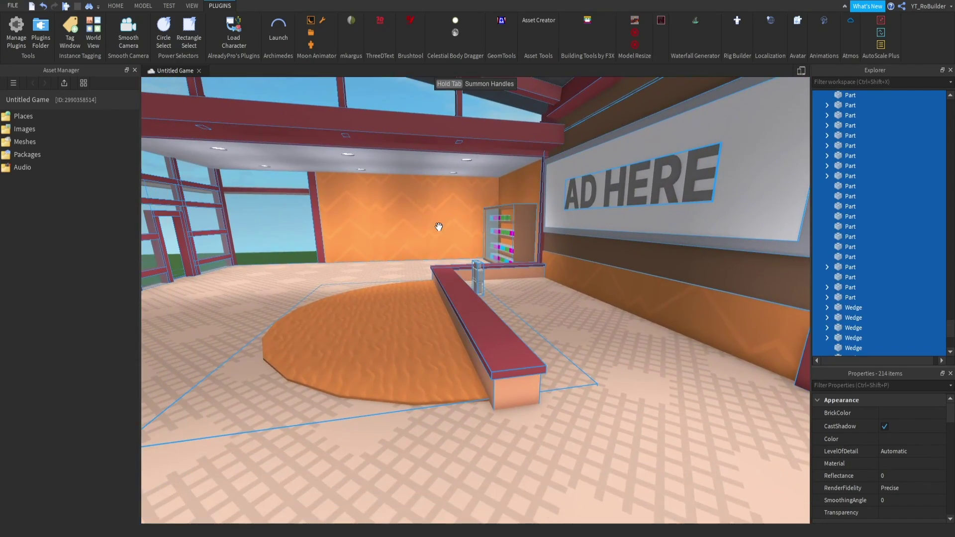
right_click_drag(430, 315, 419, 319)
key("w")
key("s")
key("w")
- Clear the selection and select the whole building from the front with the Rectangle Select plugin
left_click(419, 320)
scroll(419, 321, "down", 10)
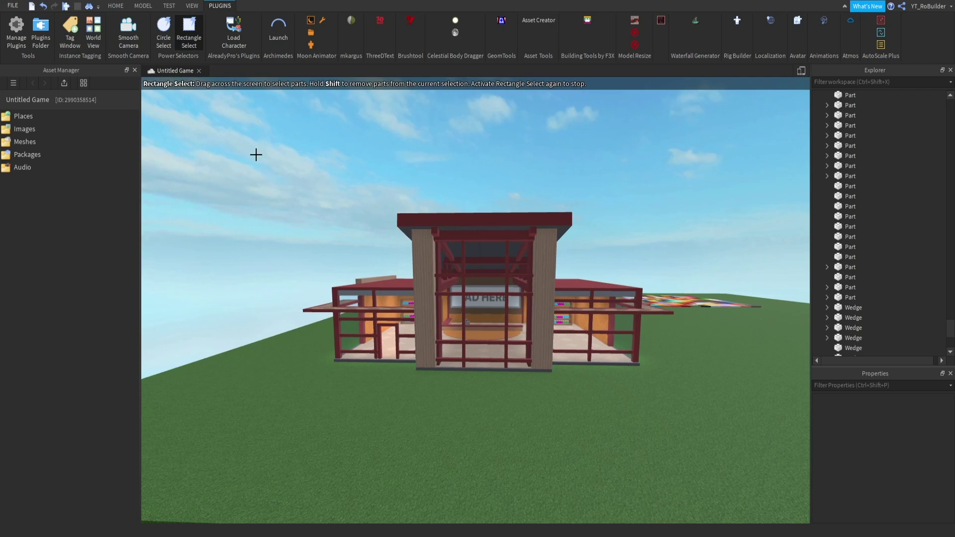
left_click_drag(323, 212, 678, 388)
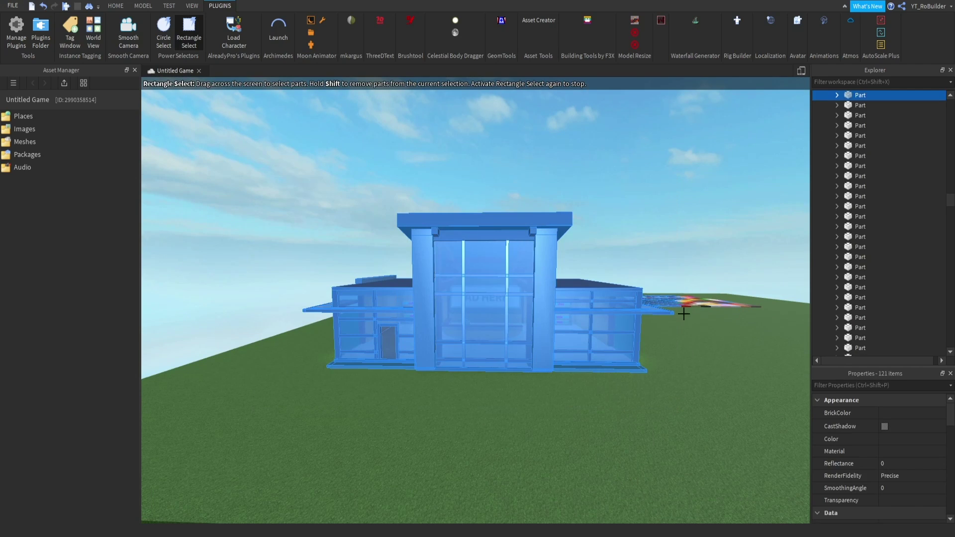
- Examine the shop interior, its furniture, walls and door frame, to check which parts Rectangle Select includes
key("w")
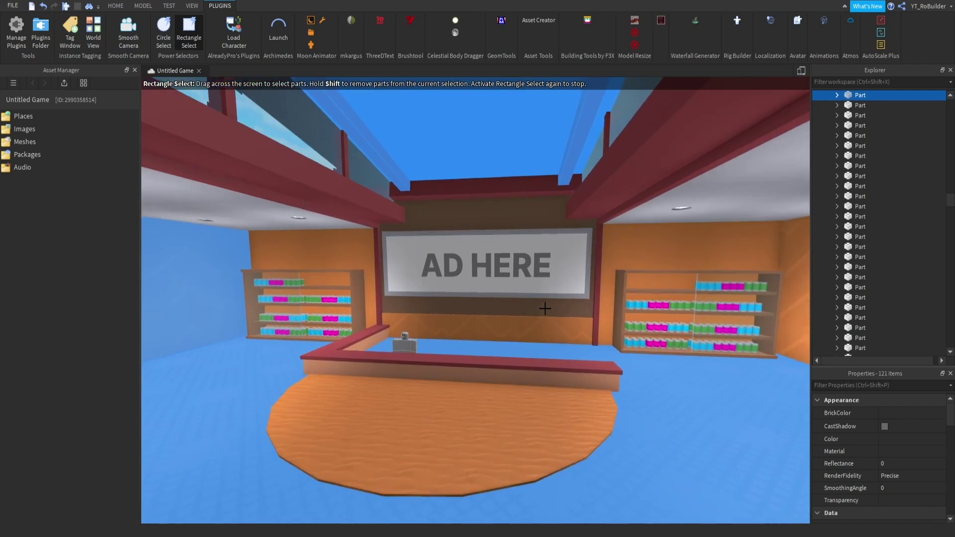
key("d")
right_click_drag(545, 308, 545, 309)
key("Left")
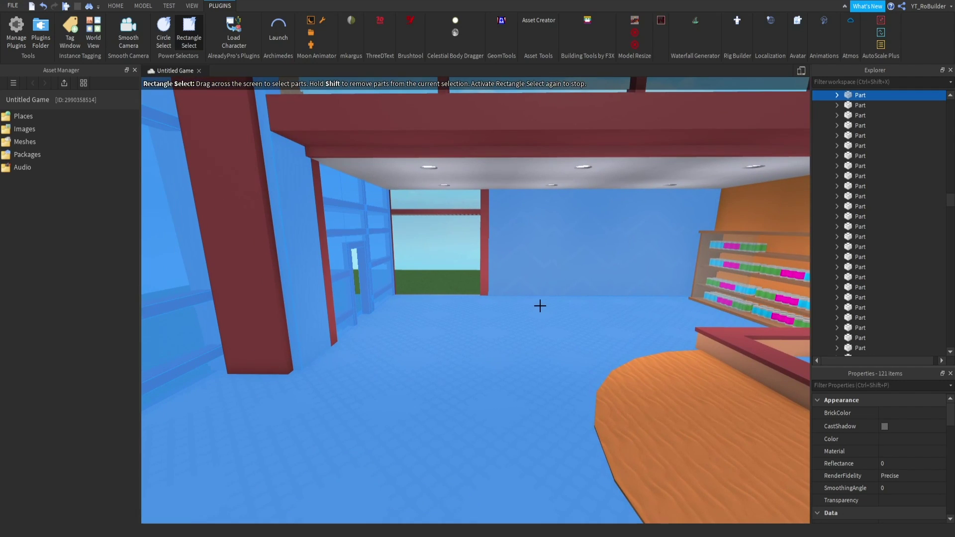
key("Left")
key("w")
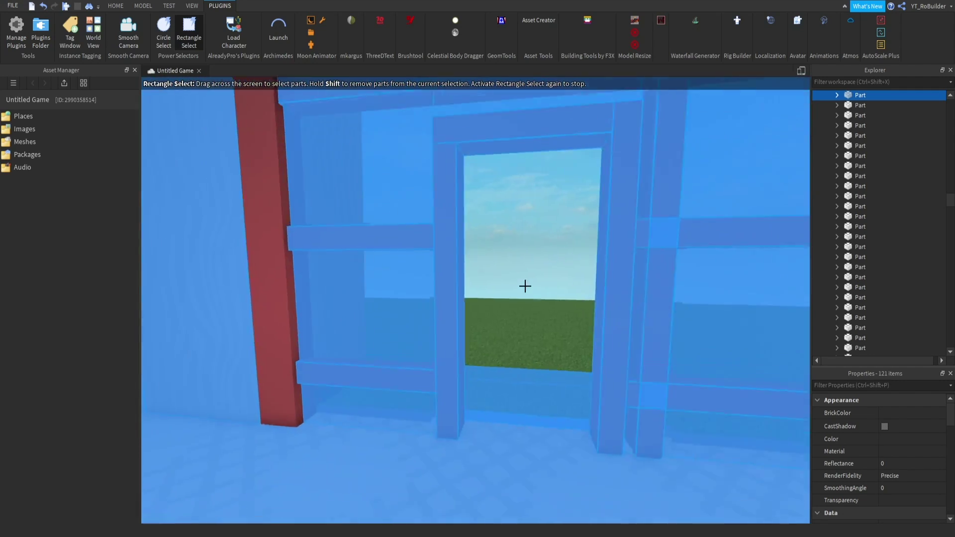
right_click_drag(526, 287, 529, 321)
key("s")
key("w")
key("s")
key("w")
key("a")
key("w")
key("s")
key("d")
key("s")
- Switch to Circle Select and remove parts across the building's front from the selection
left_click(163, 29)
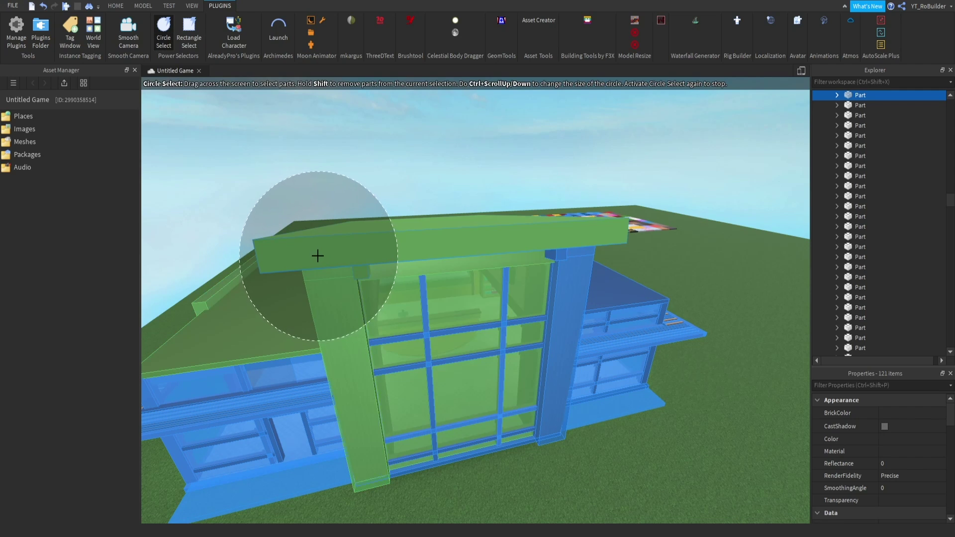
mouse_move(343, 284)
left_mouse_down("shift")
mouse_move(299, 367)
mouse_move(607, 261)
left_mouse_up("shift")
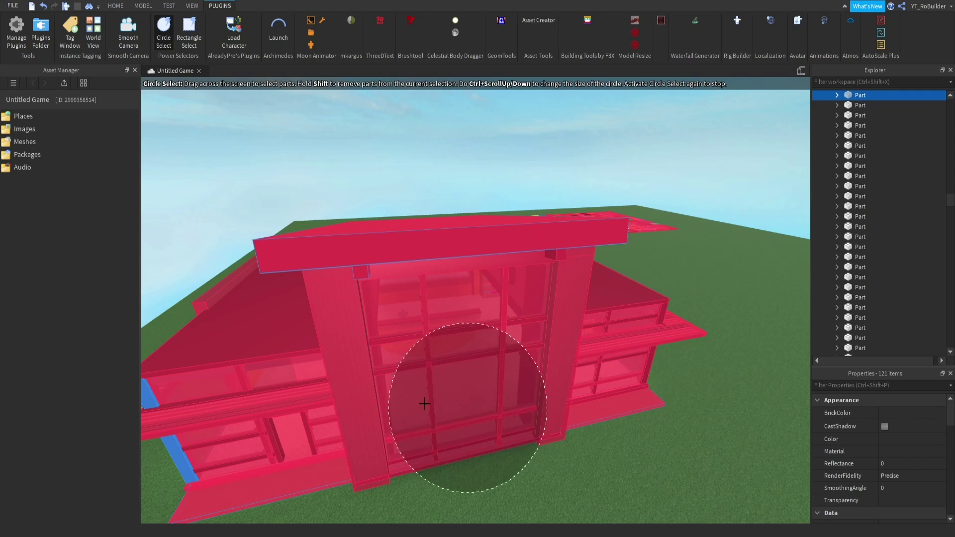
left_click_drag(198, 505, 529, 296, "shift")
- Add the awning slats and adjoining parts at the building's corner using a smaller circle, and turn off Circle Select
right_click_drag(484, 375, 478, 377)
key("w")
right_click_drag(437, 305, 438, 305)
left_click_drag(648, 395, 631, 379)
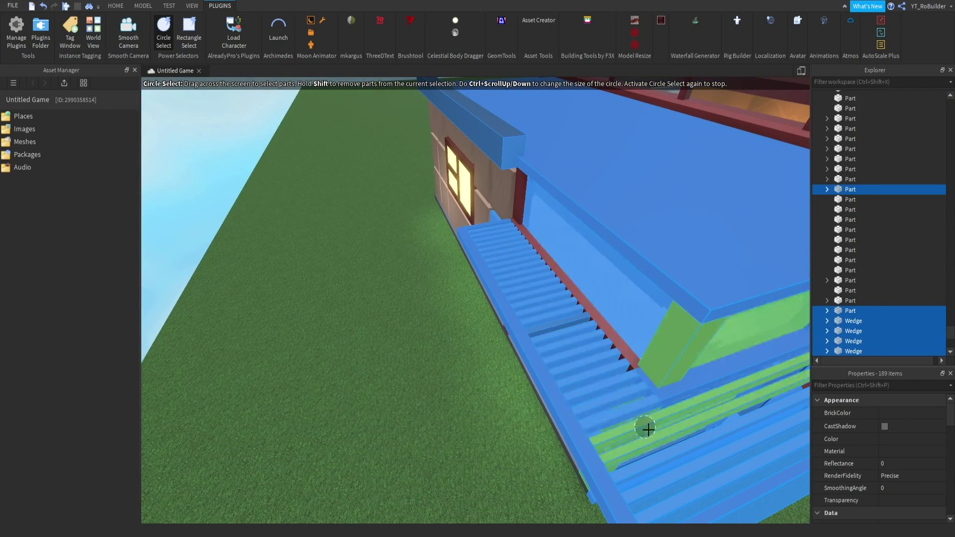
left_click_drag(648, 431, 562, 394)
key("s")
right_click_drag(443, 339, 469, 330)
right_click_drag(631, 296, 646, 292)
left_click(167, 30)
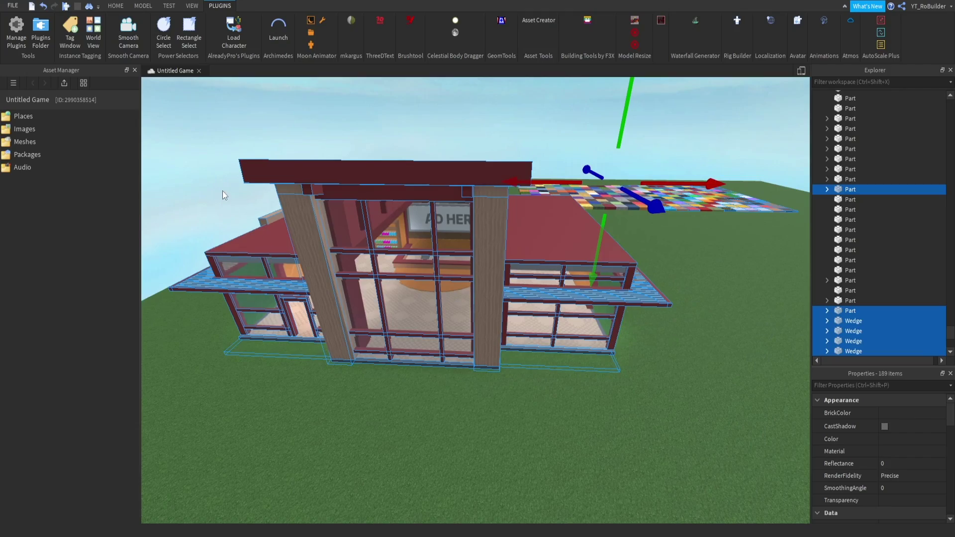
scroll(547, 258, "up", 10)
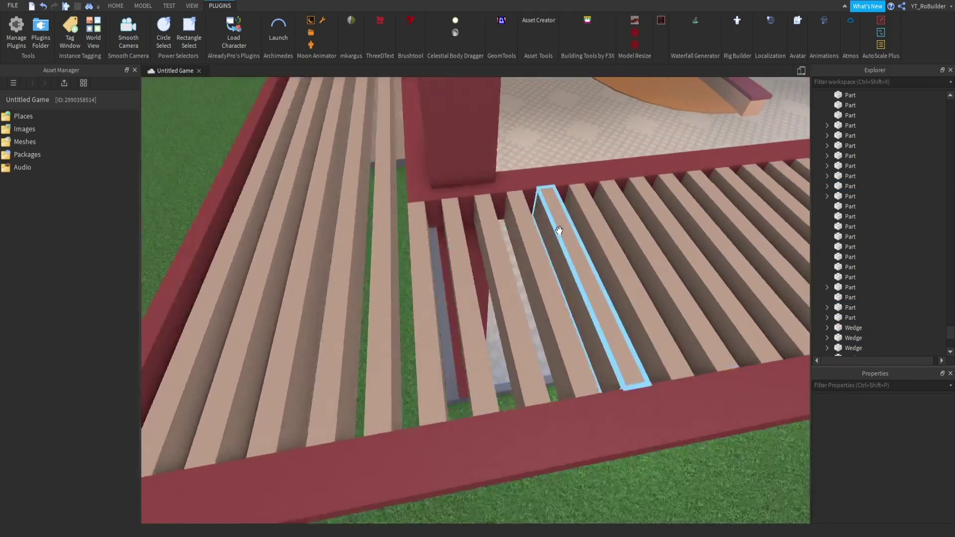
right_click_drag(560, 231, 514, 206)
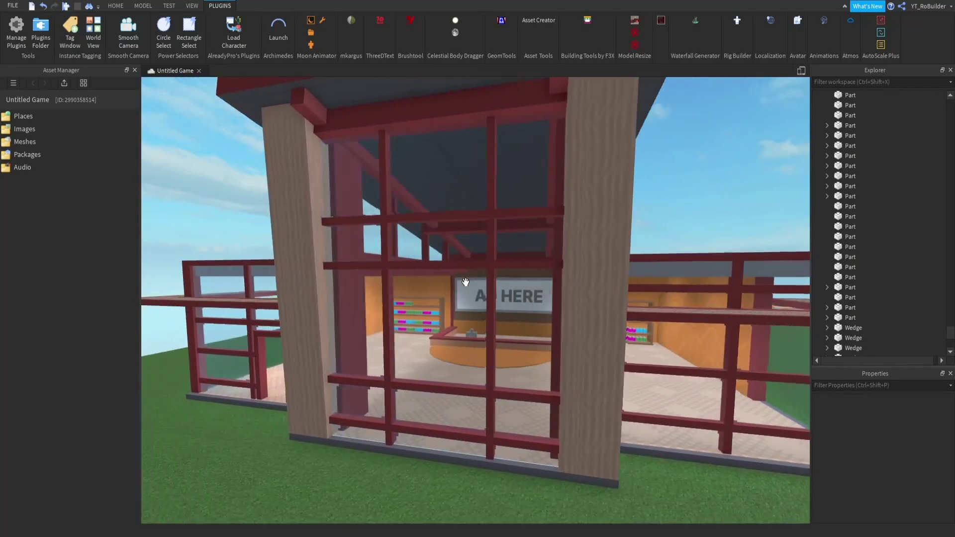
key("w")
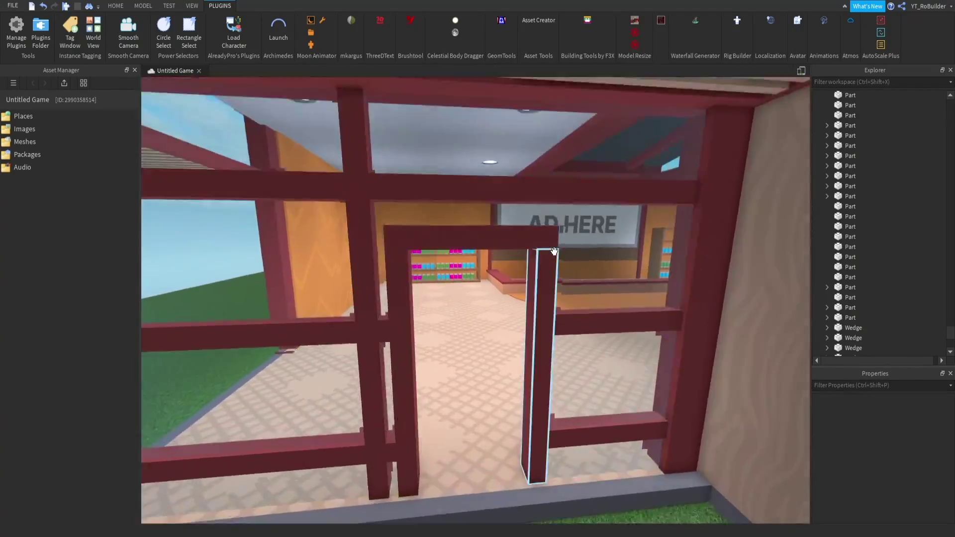
key("w")
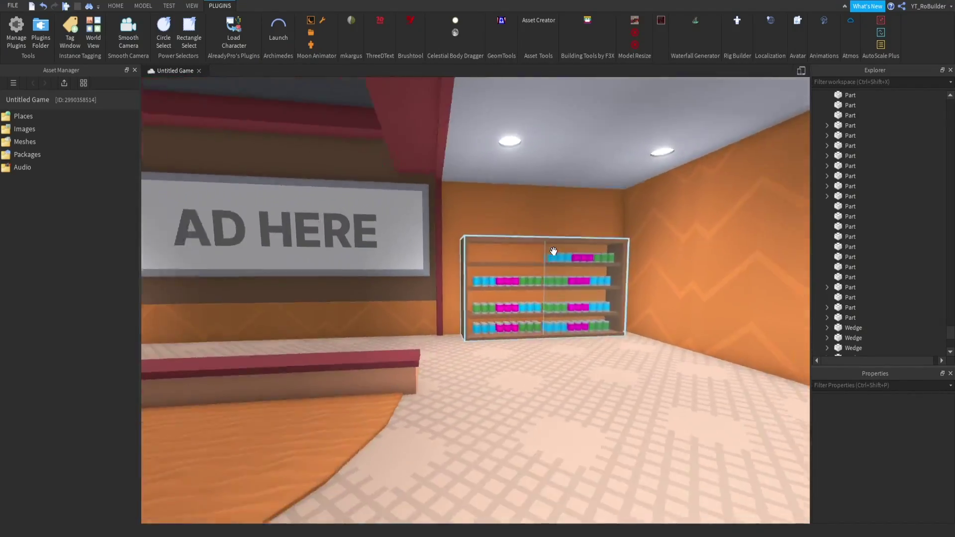
key("s")
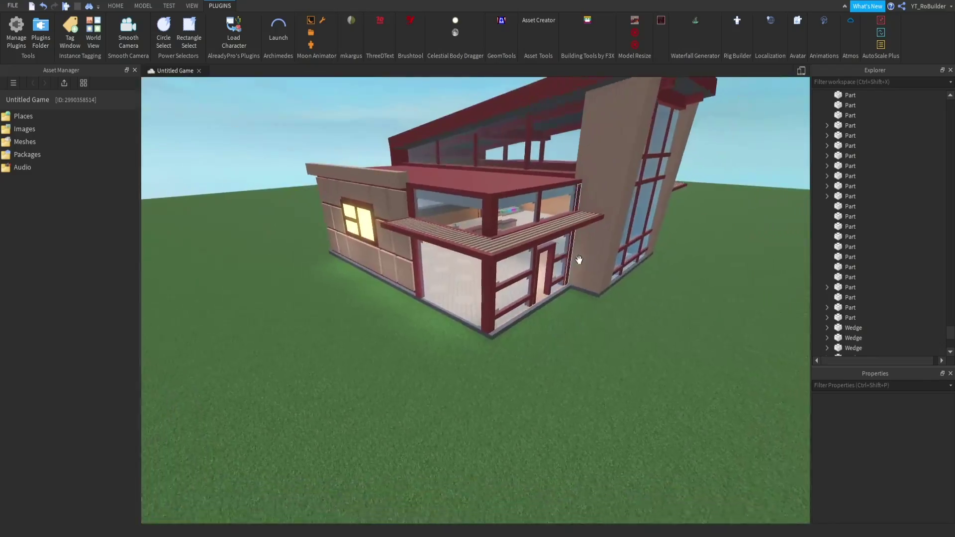